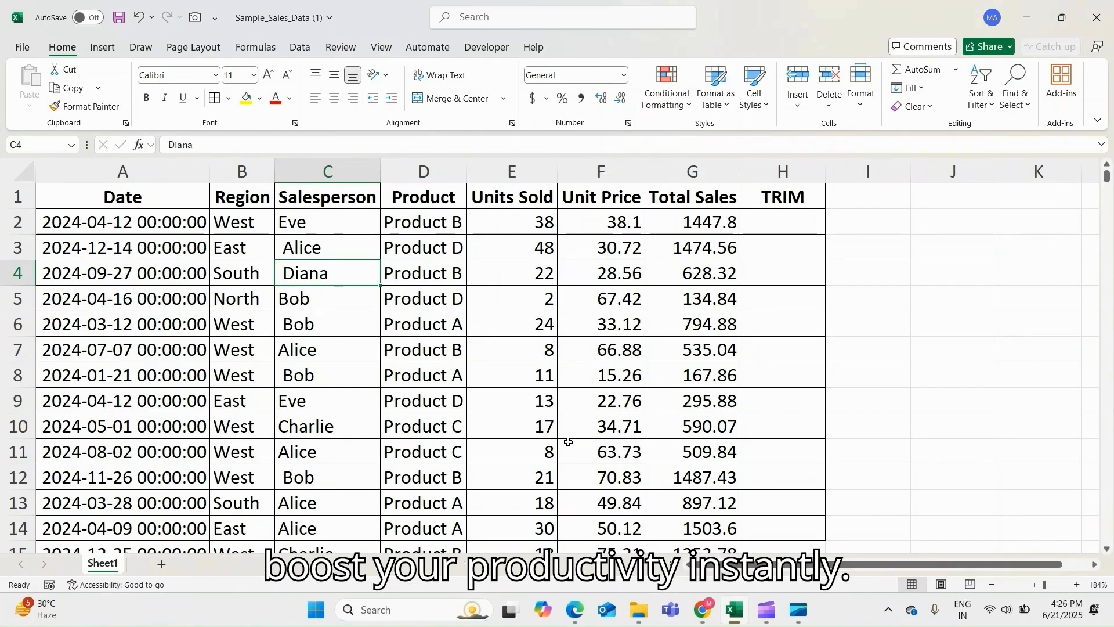
# - Enter the formula =TRIM(C2) in cell H2 to strip extra spaces from the salesperson's name
pyautogui.click(905, 324)
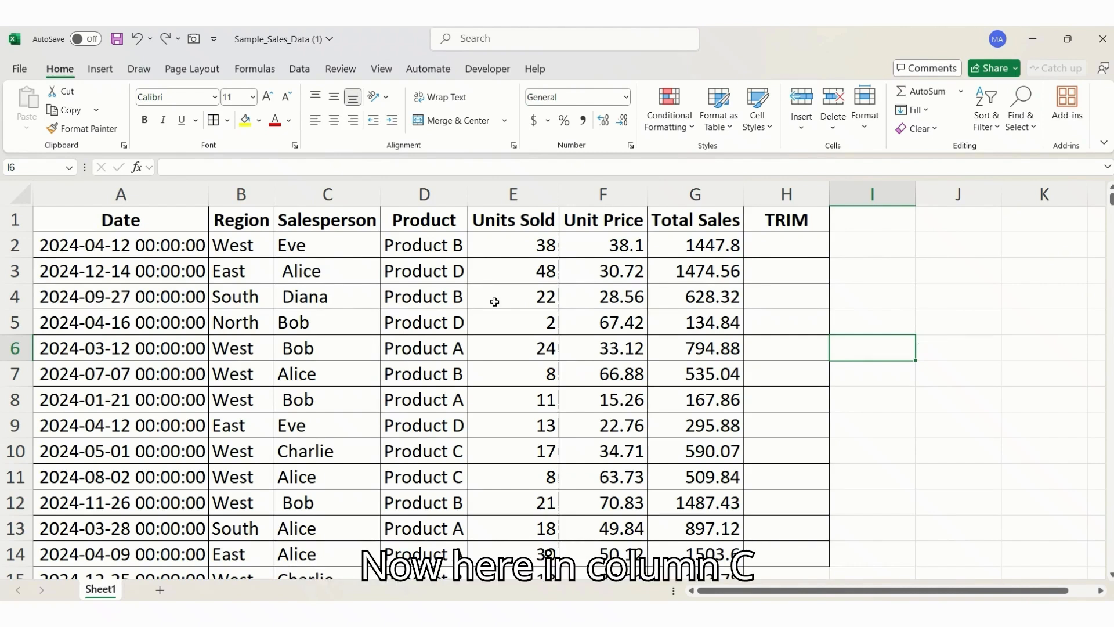
pyautogui.click(341, 242)
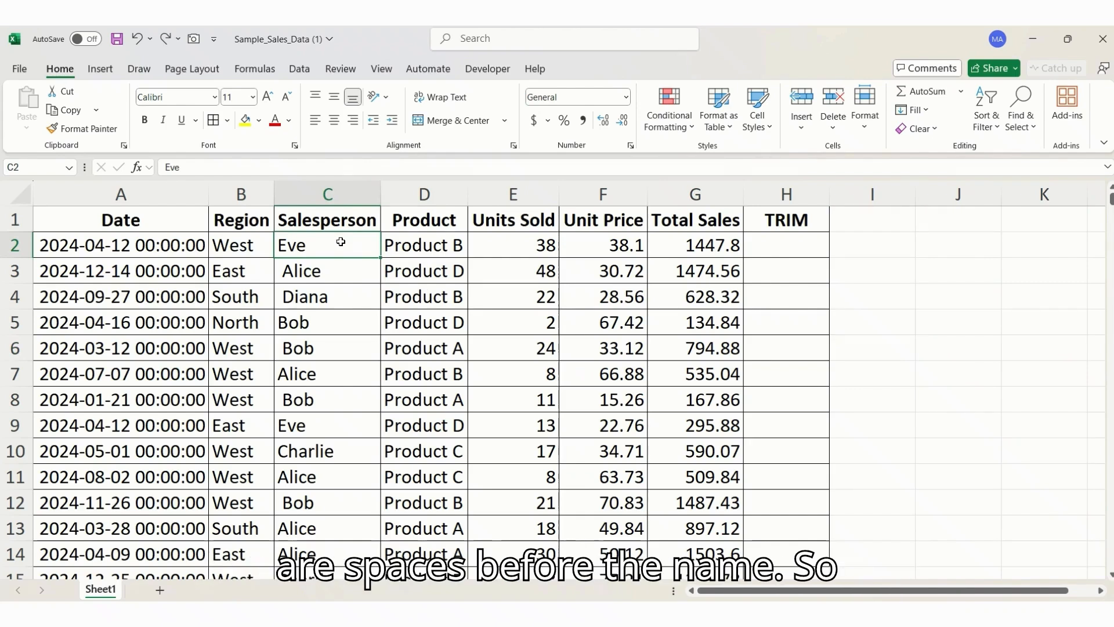
pyautogui.click(796, 246)
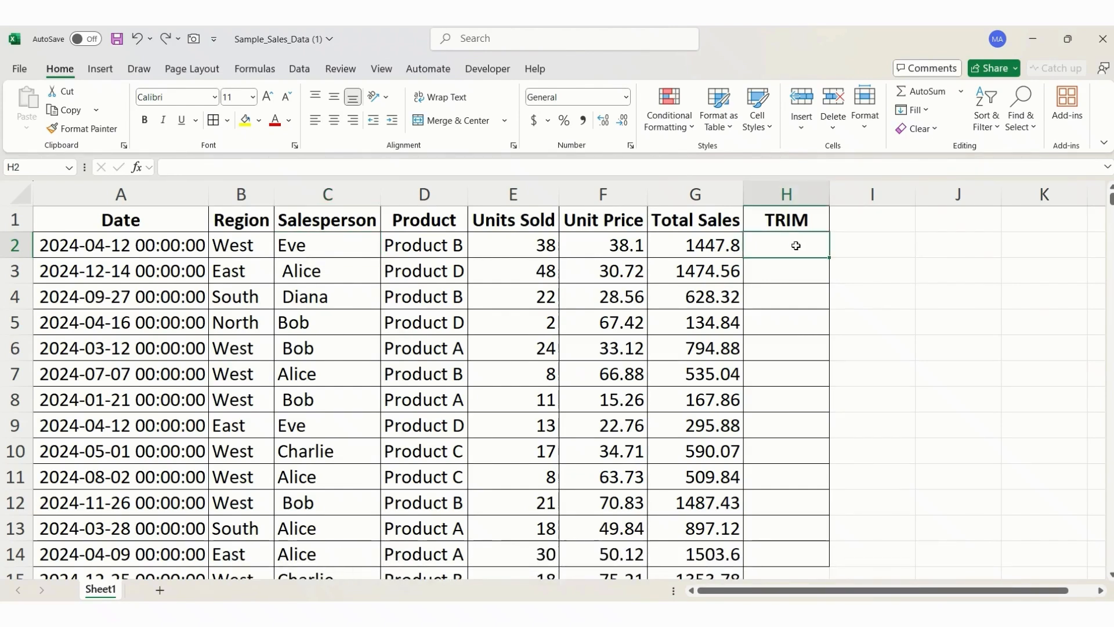
pyautogui.write('=trim')
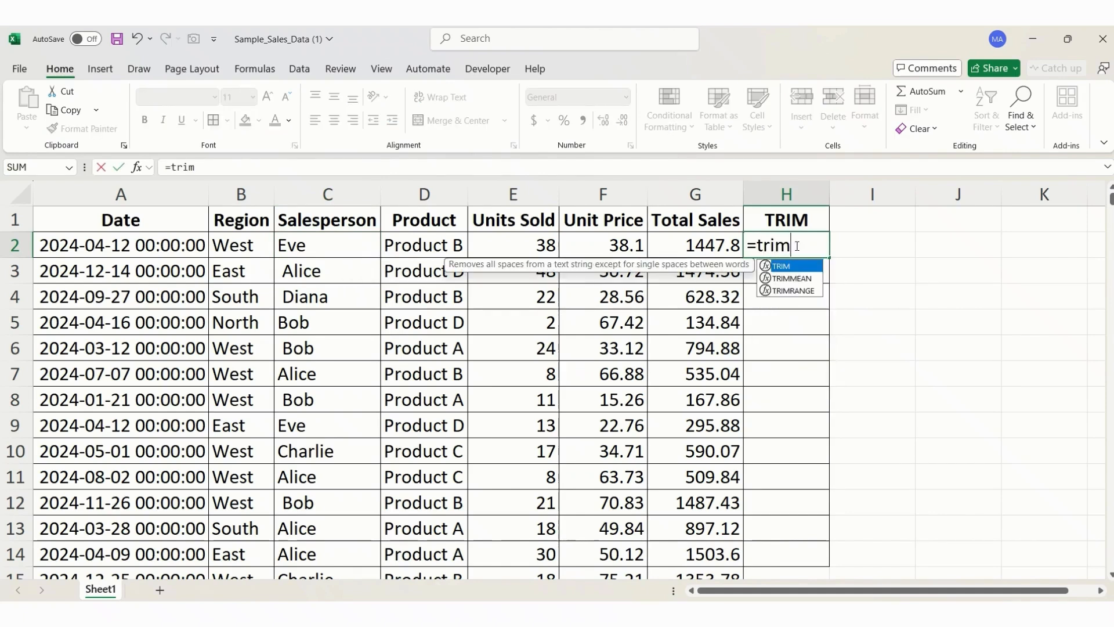
pyautogui.press('Tab')
pyautogui.press('Left')
pyautogui.press('Left')
pyautogui.press('Left')
pyautogui.press('Left')
pyautogui.press('Left')
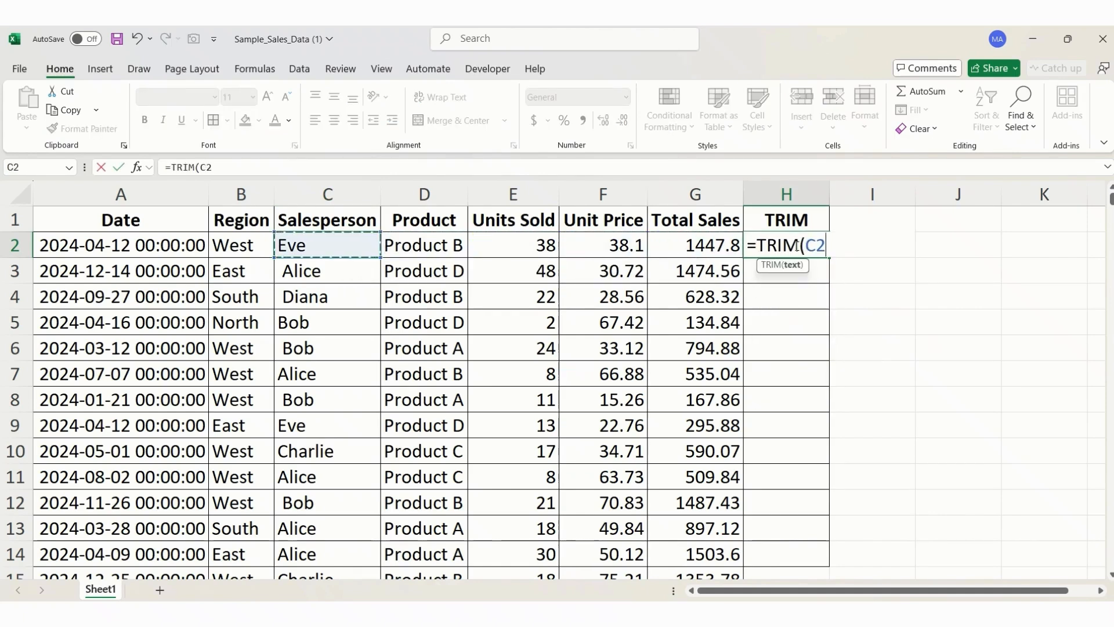
pyautogui.press('Return')
# - Copy the TRIM formula from H2 to cells H3:H14
pyautogui.click(796, 245)
pyautogui.hotkey('ctrl', 'c')
pyautogui.press('Down')
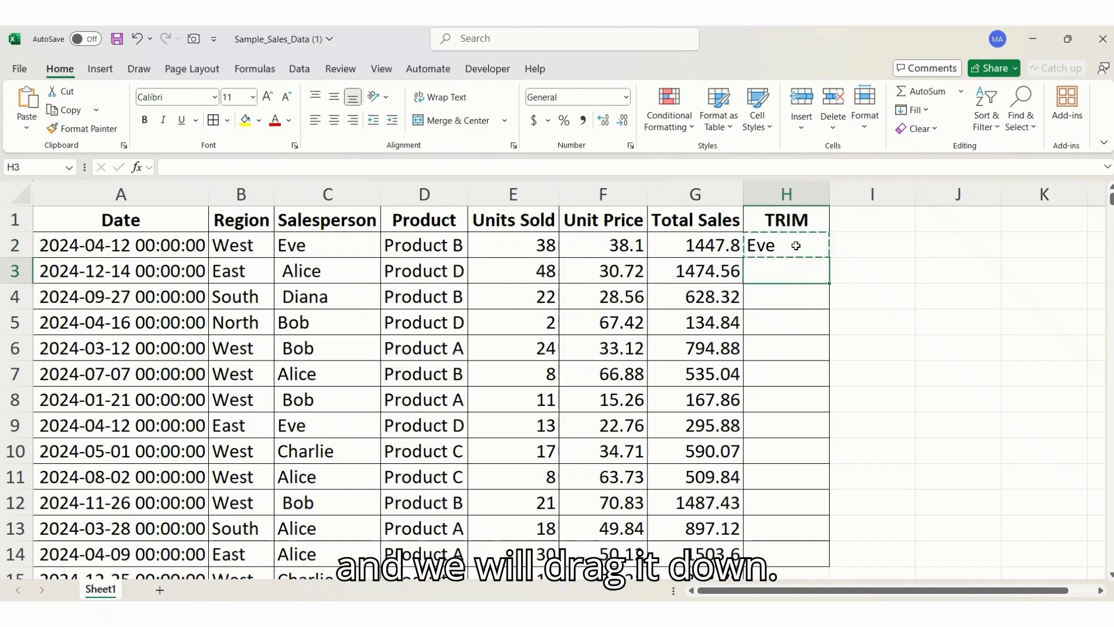
pyautogui.hotkey('shift', 'Down')
pyautogui.hotkey('shift', 'Down')
pyautogui.hotkey('shift', 'Down')
pyautogui.hotkey('shift', 'Down')
pyautogui.hotkey('shift', 'Down')
pyautogui.hotkey('shift', 'Down')
pyautogui.hotkey('shift', 'Down')
pyautogui.hotkey('shift', 'Down')
pyautogui.hotkey('shift', 'Down')
pyautogui.hotkey('shift', 'Down')
pyautogui.hotkey('shift', 'Down')
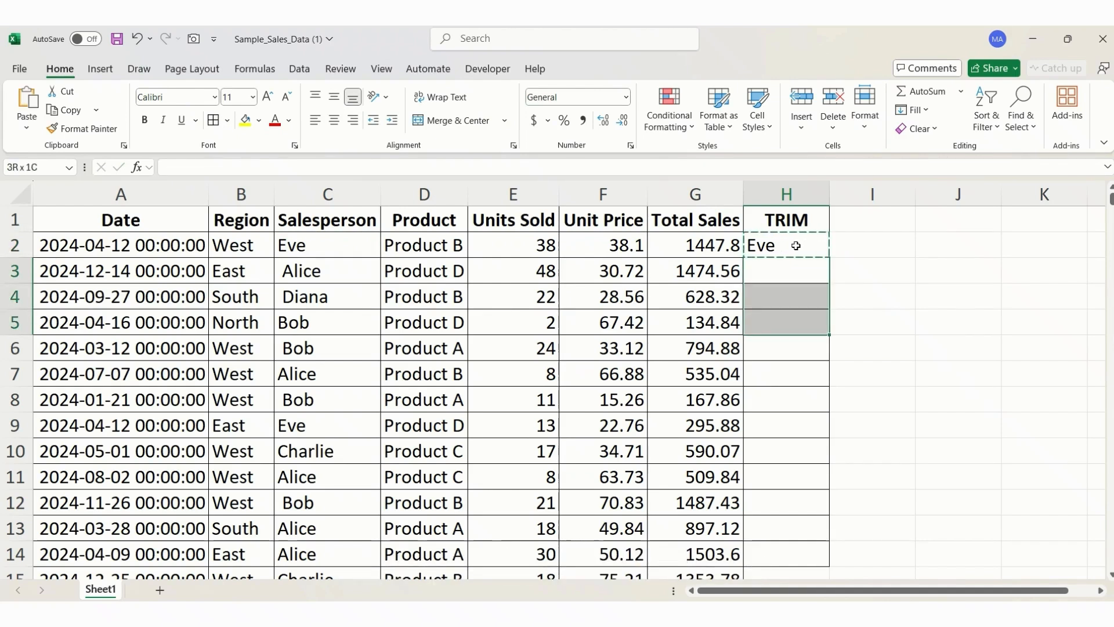
pyautogui.hotkey('ctrl', 'v')
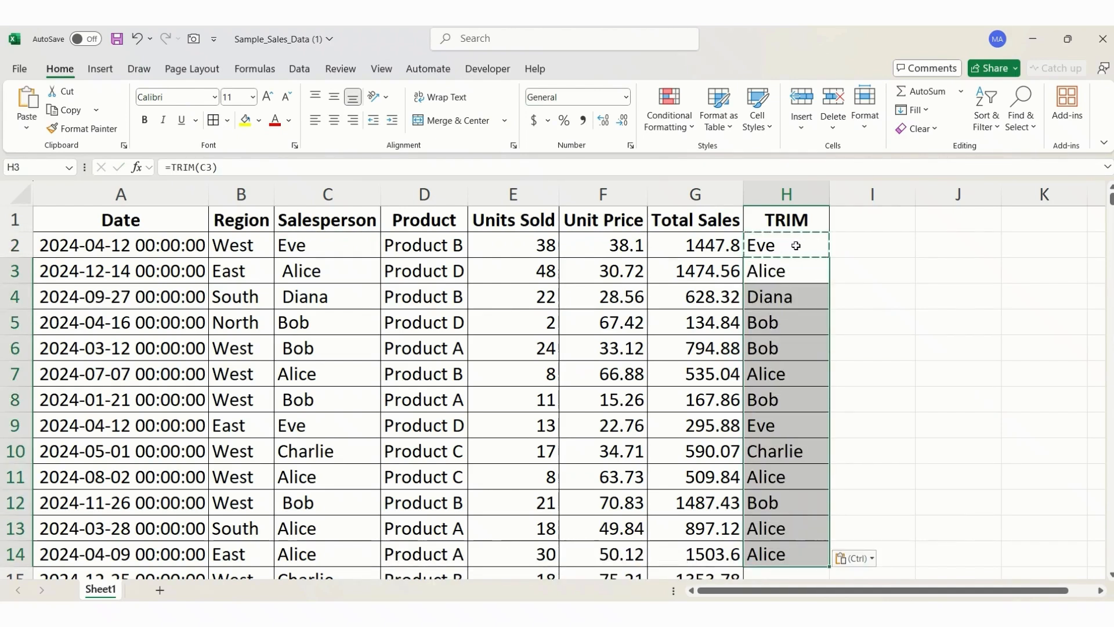
pyautogui.click(886, 319)
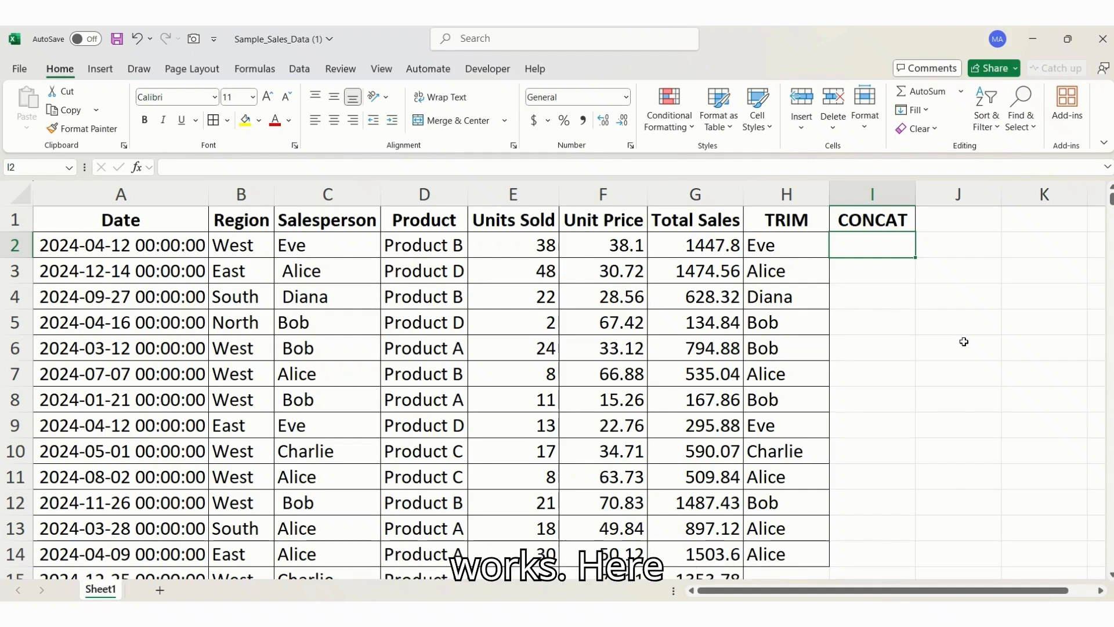
# - Enter the formula =CONCAT(H2,D2) in cell I2 to join the trimmed name and the product
pyautogui.write('=conc')
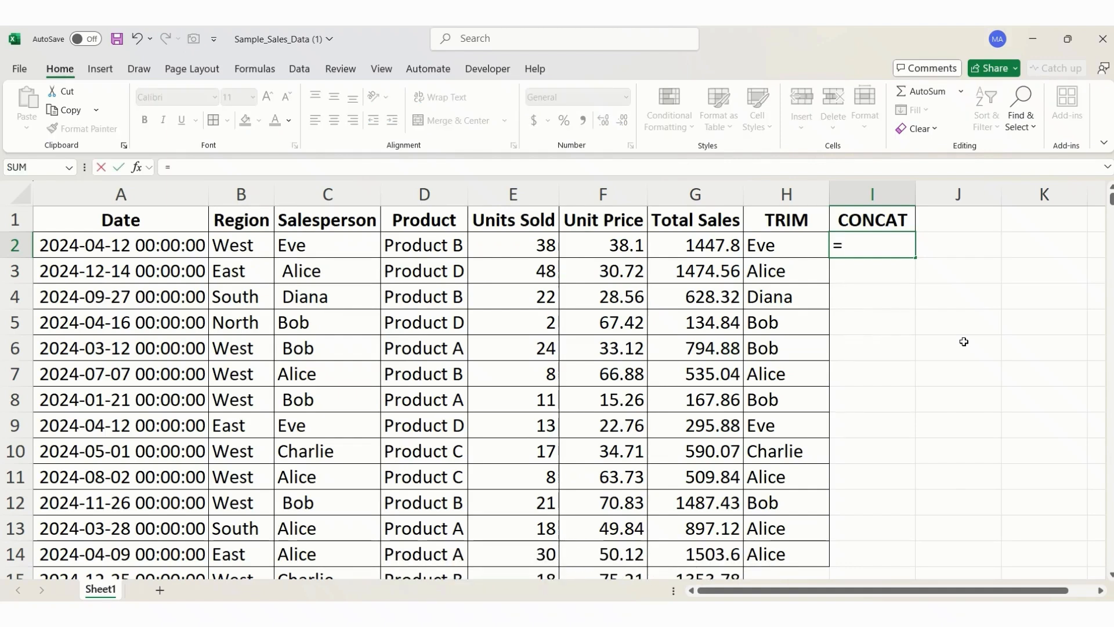
pyautogui.press('Tab')
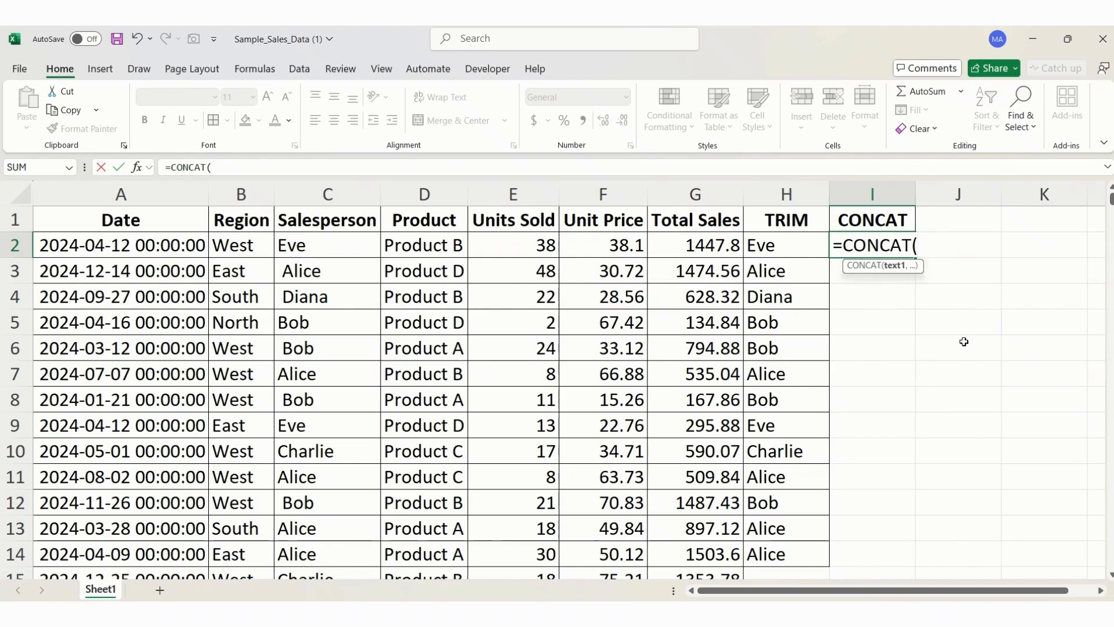
pyautogui.press('Left')
pyautogui.write(',')
pyautogui.press('Left')
pyautogui.press('Left')
pyautogui.press('Left')
pyautogui.press('Left')
pyautogui.press('Left')
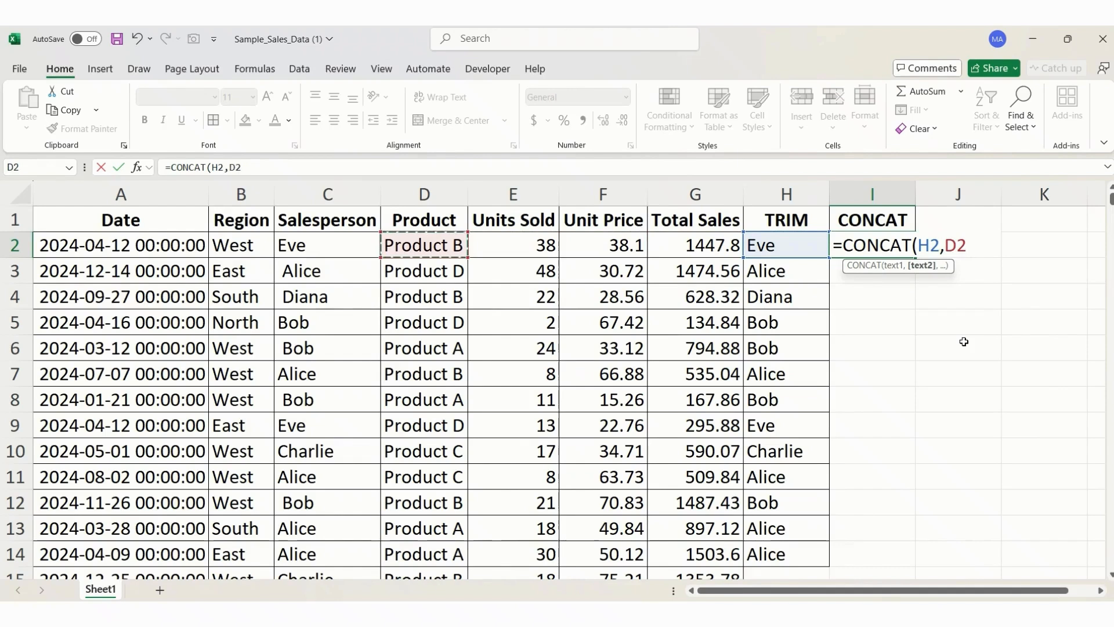
pyautogui.press('Return')
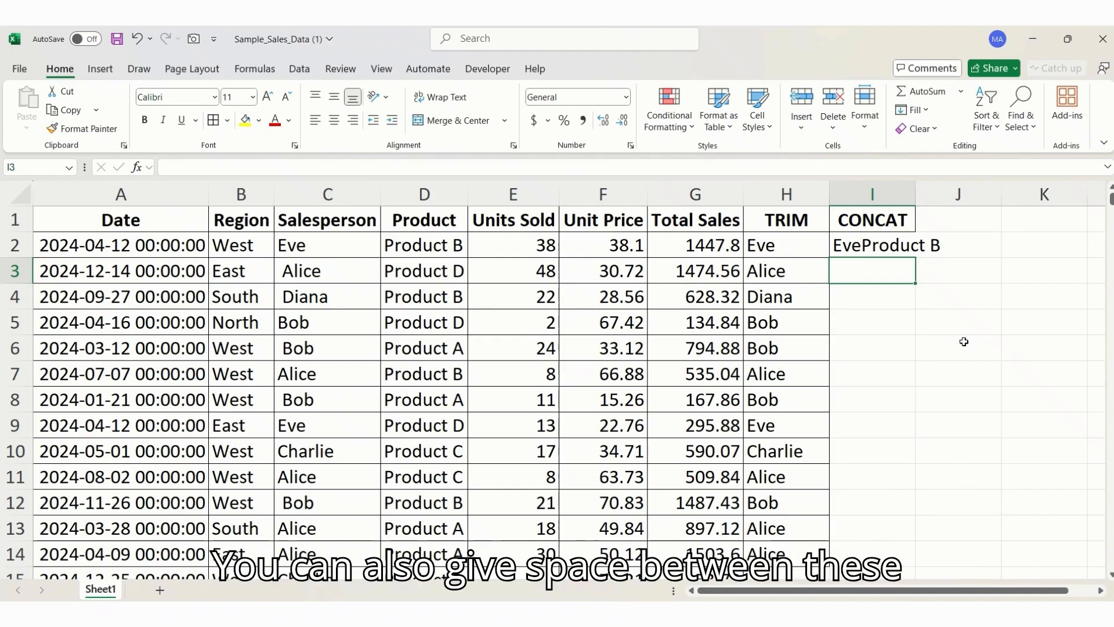
# - Enter a CONCAT formula in cell I4 that joins H4 and D4 with a space " " between them
pyautogui.press('Down')
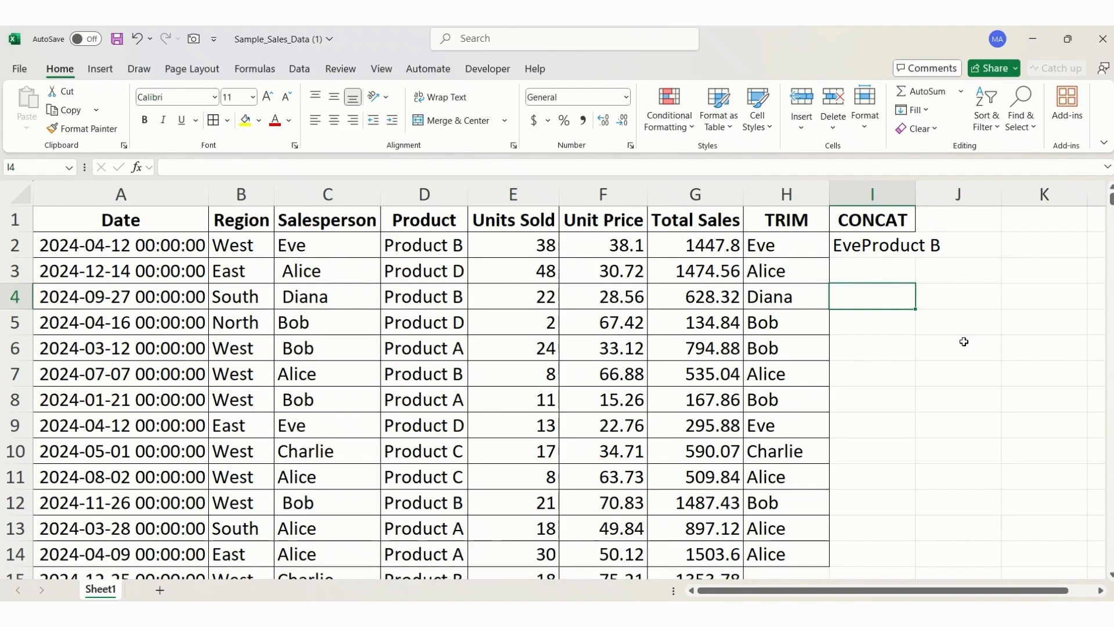
pyautogui.write('=conc')
pyautogui.press('Tab')
pyautogui.press('Left')
pyautogui.write(',"')
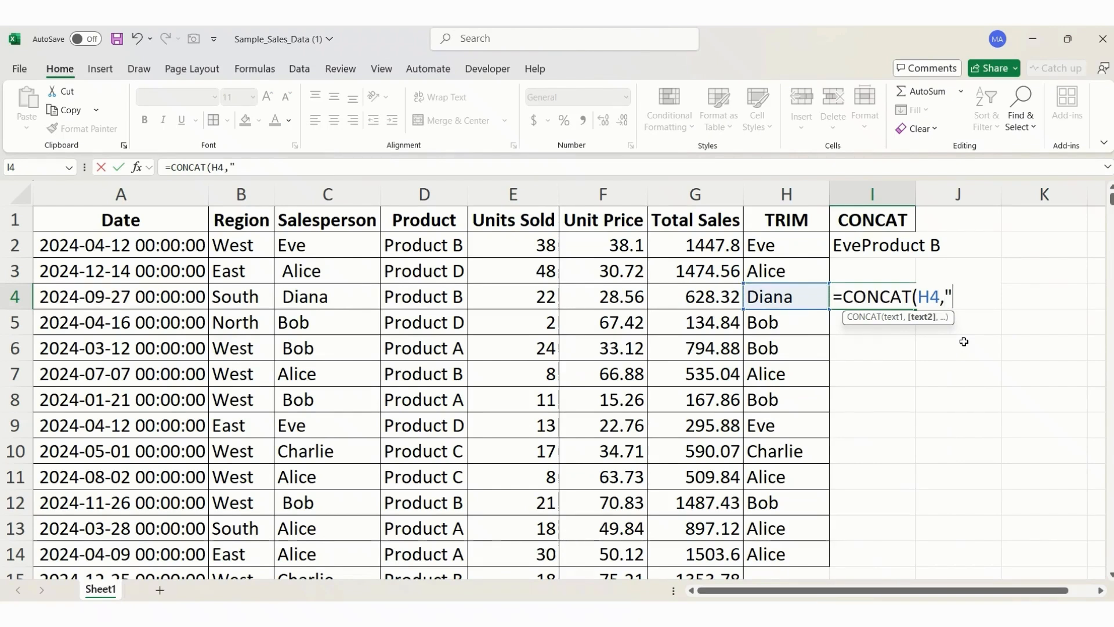
pyautogui.write(' ",')
pyautogui.press('Left')
pyautogui.press('Left')
pyautogui.press('Left')
pyautogui.press('Left')
pyautogui.press('Left')
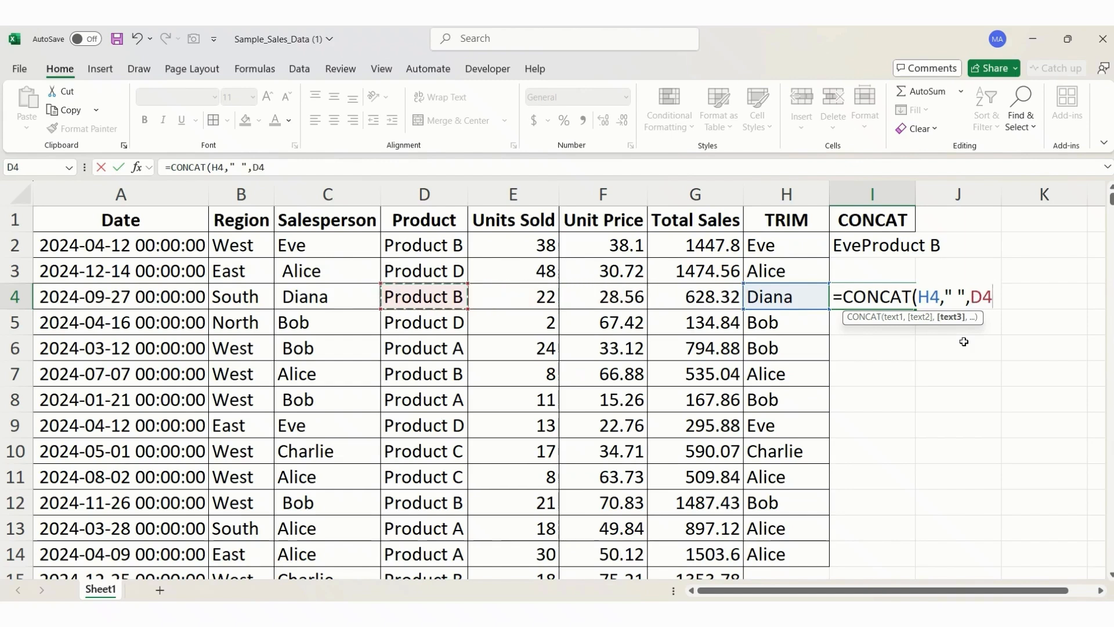
pyautogui.press('Return')
pyautogui.press('Up')
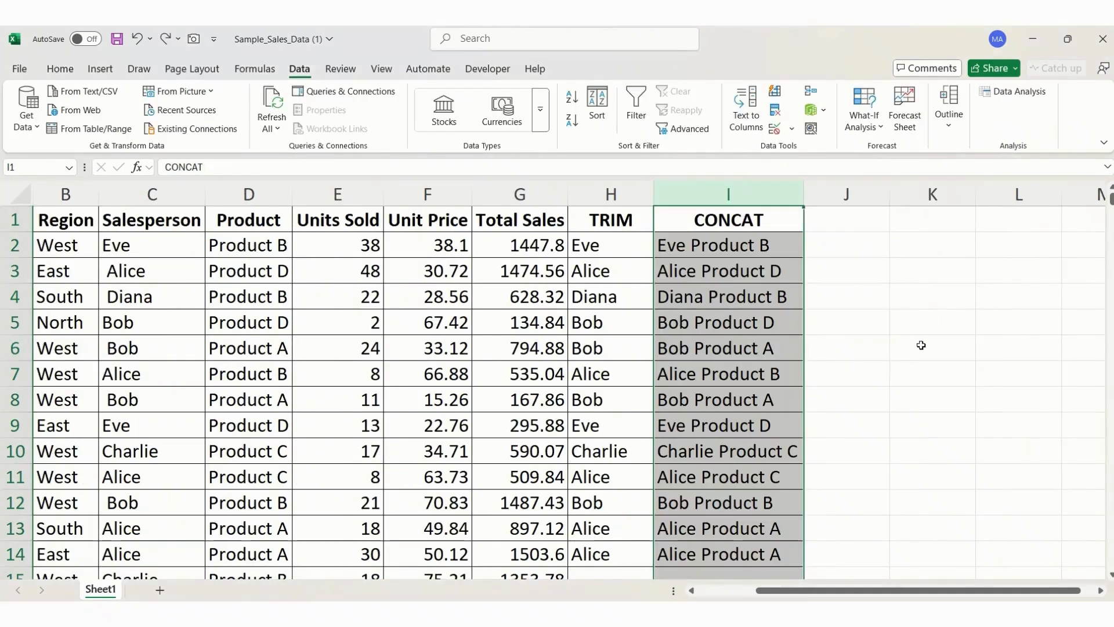
# - Split the CONCAT column I with Text to Columns, using the Delimited data type and Space as the delimiter
pyautogui.click(922, 346)
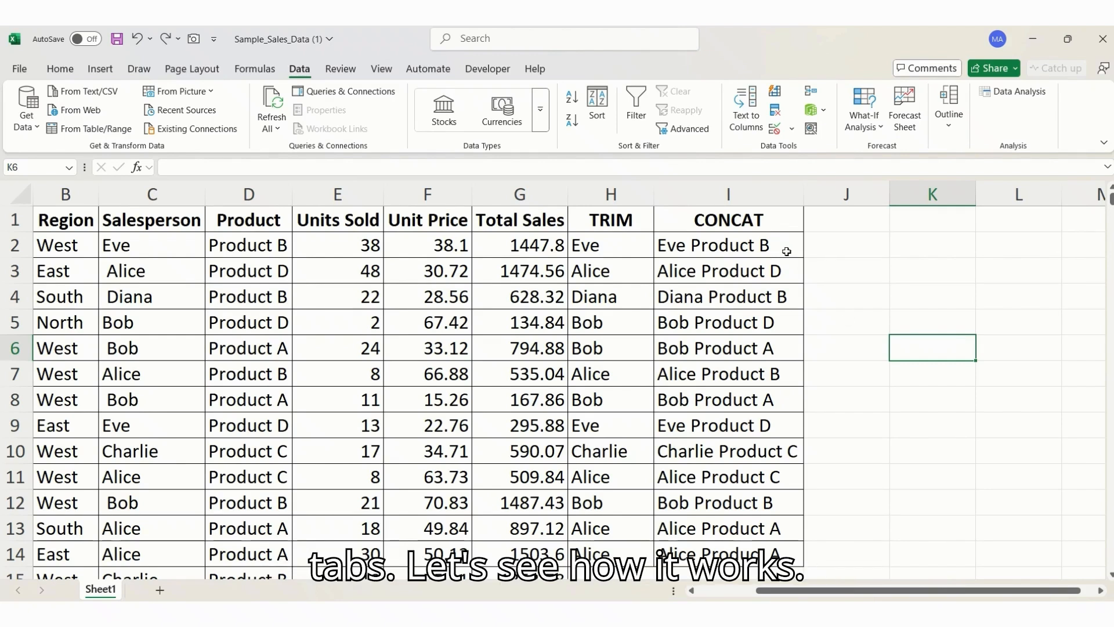
pyautogui.click(736, 182)
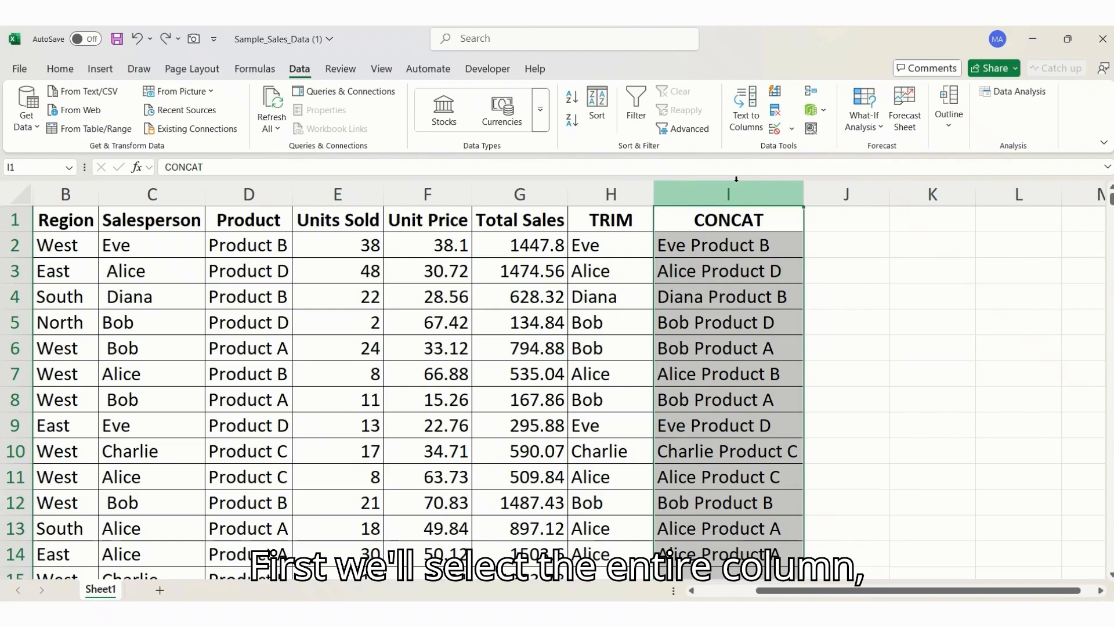
pyautogui.click(748, 134)
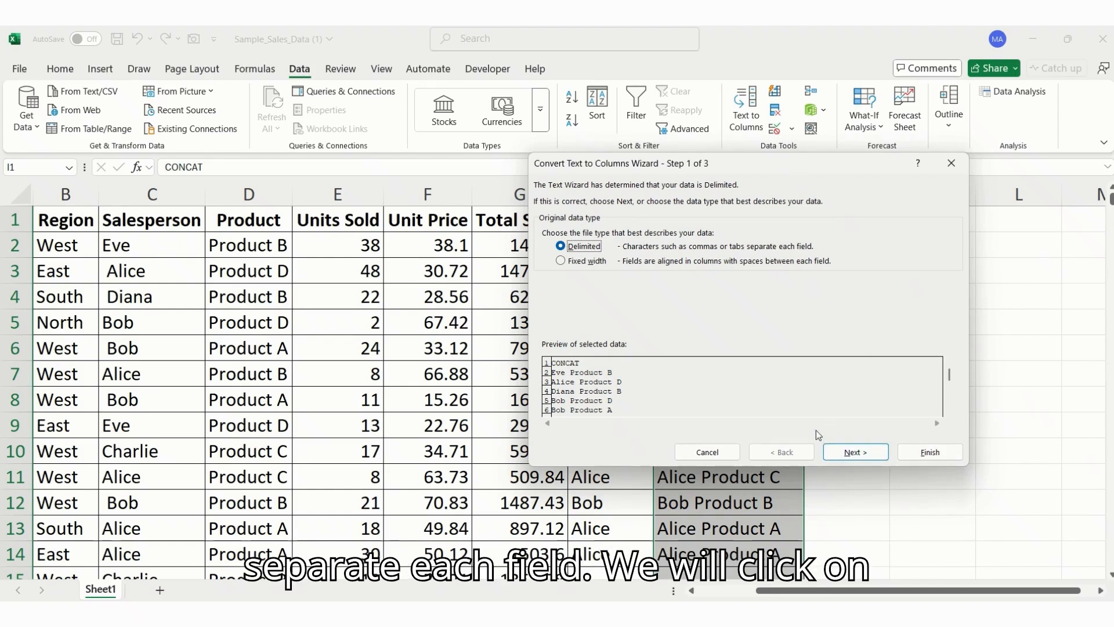
pyautogui.click(837, 452)
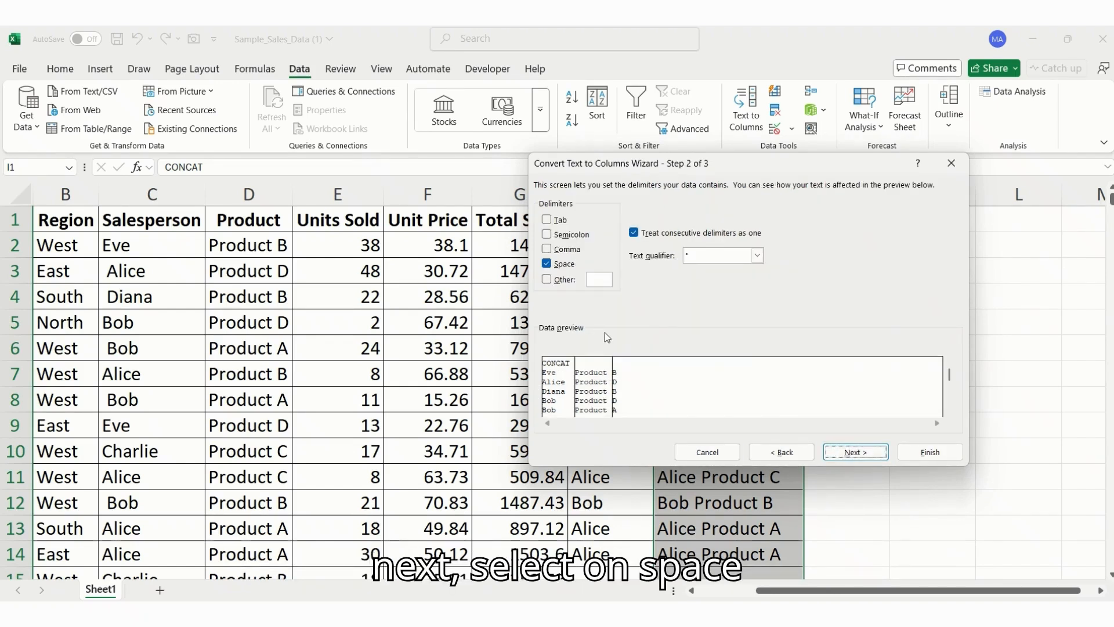
pyautogui.click(550, 264)
pyautogui.click(550, 267)
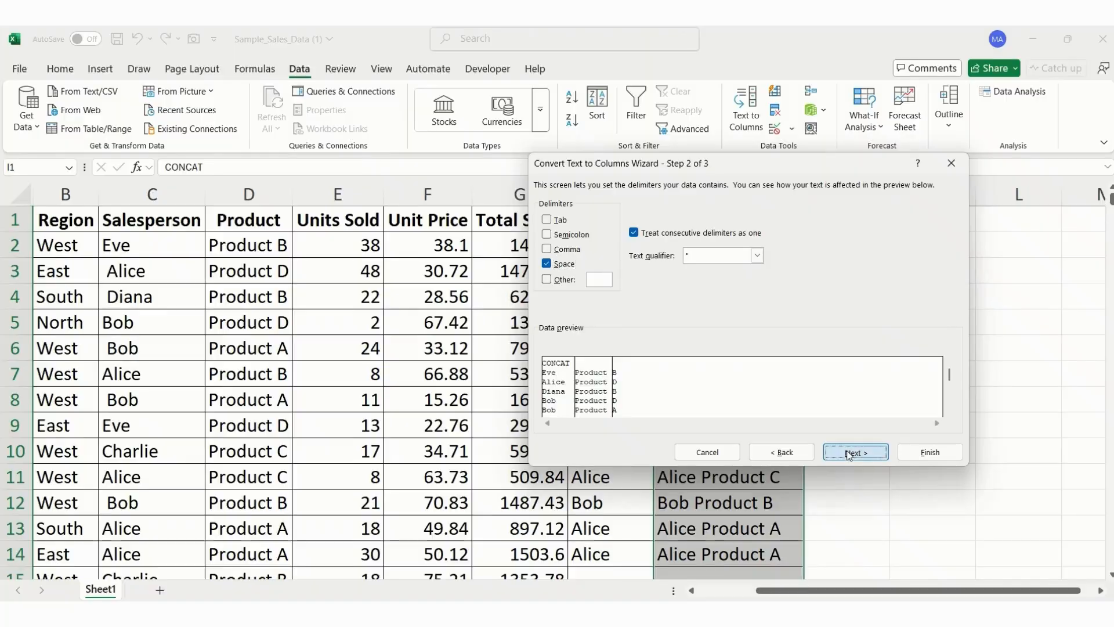
pyautogui.click(849, 454)
pyautogui.click(929, 452)
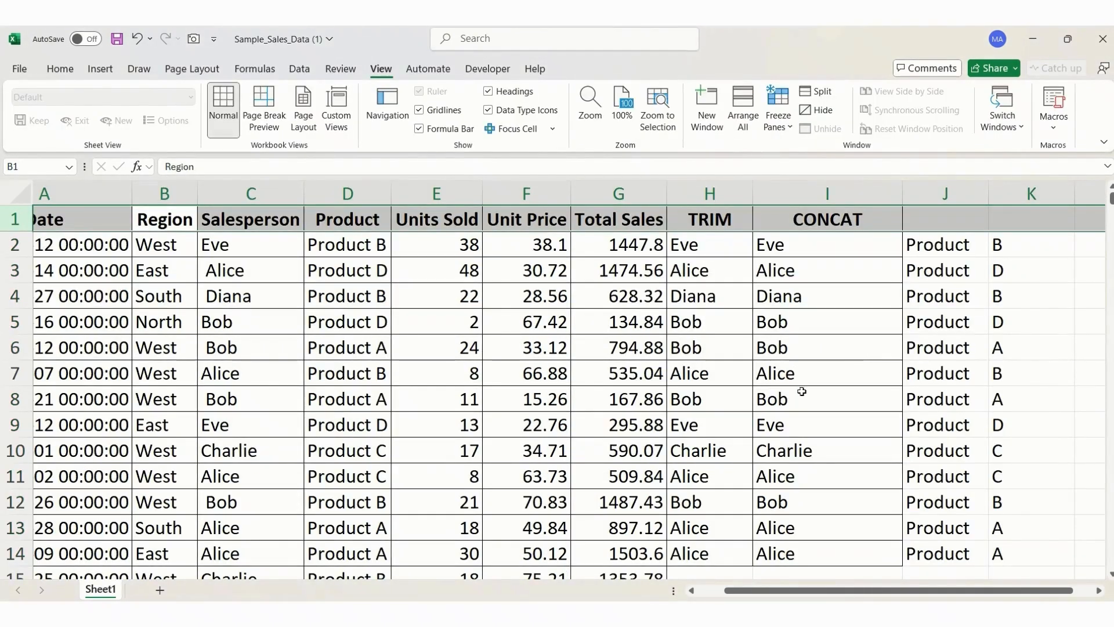
# - Freeze the top row of the sheet and check that the headers stay in place down the data
pyautogui.click(612, 318)
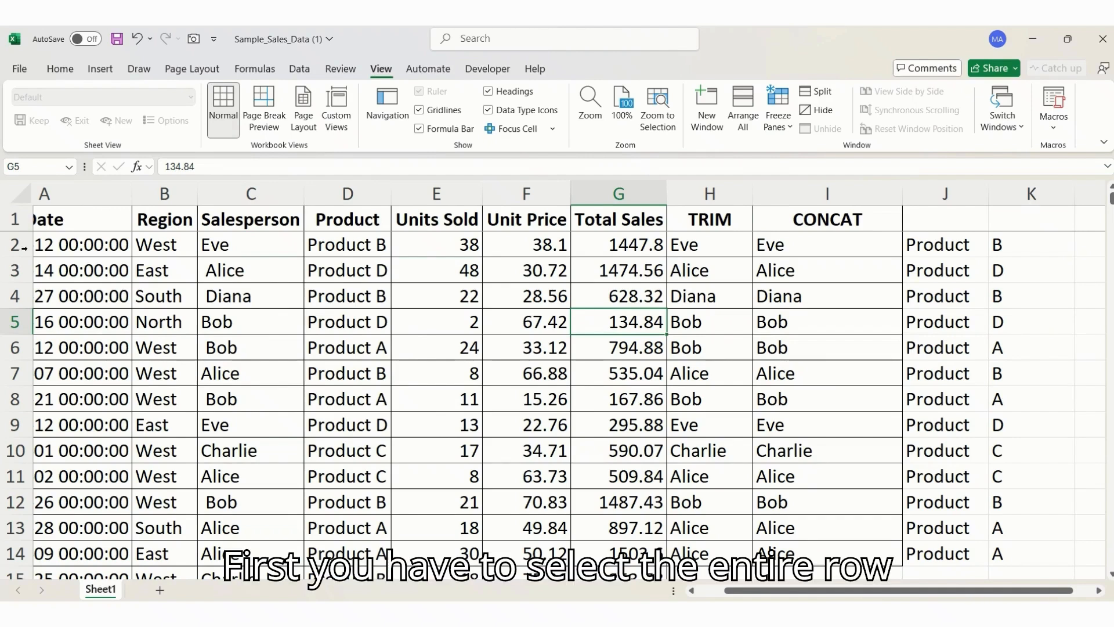
pyautogui.click(15, 219)
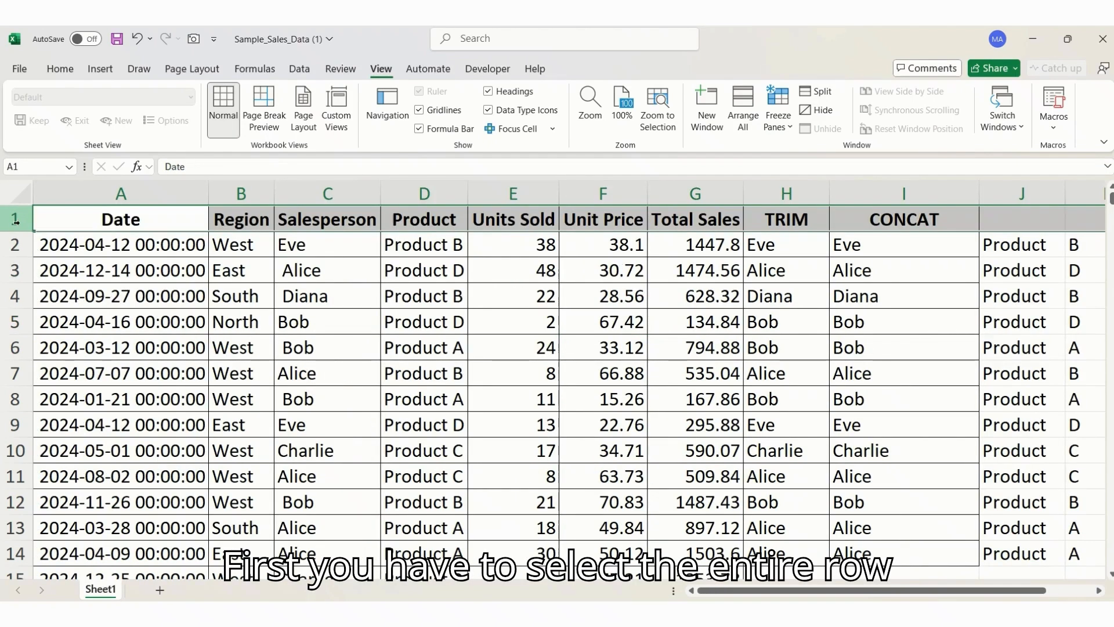
pyautogui.click(785, 113)
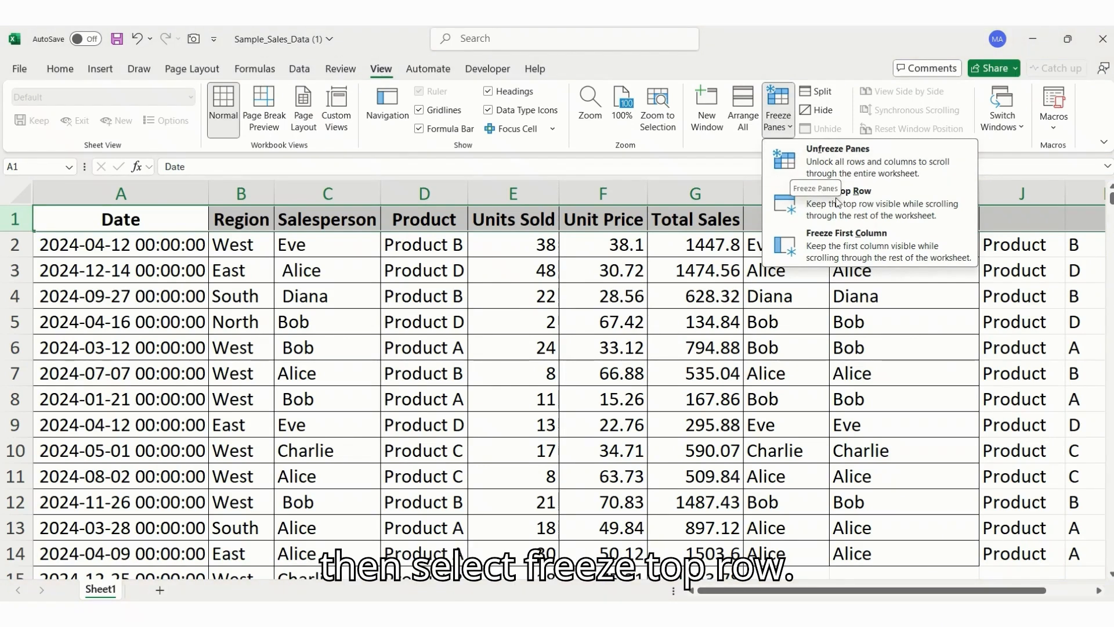
pyautogui.click(805, 207)
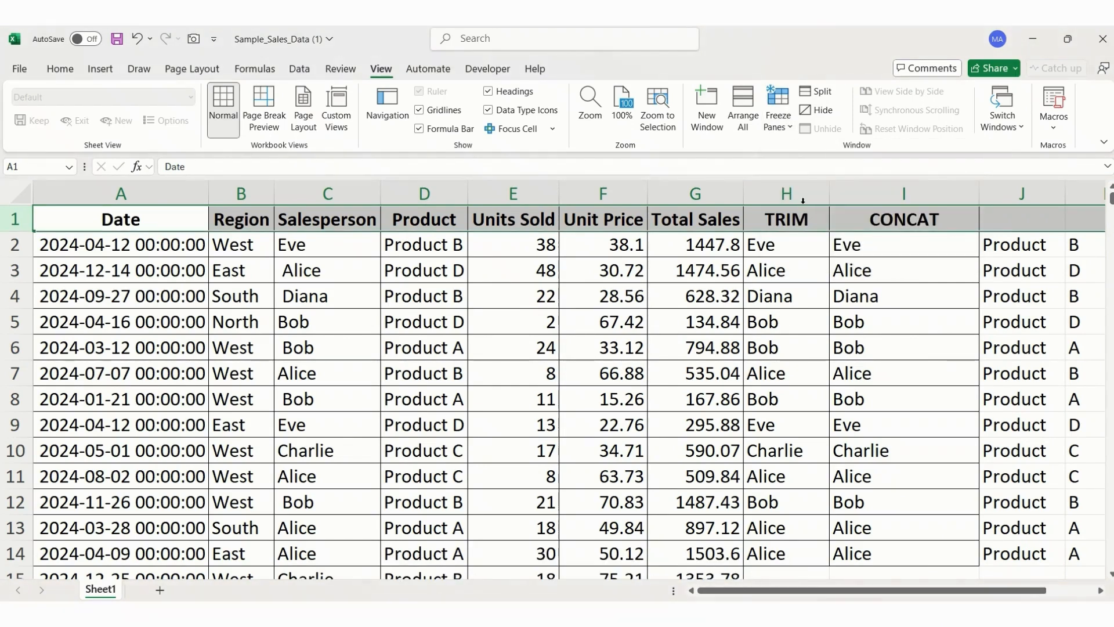
pyautogui.click(785, 294)
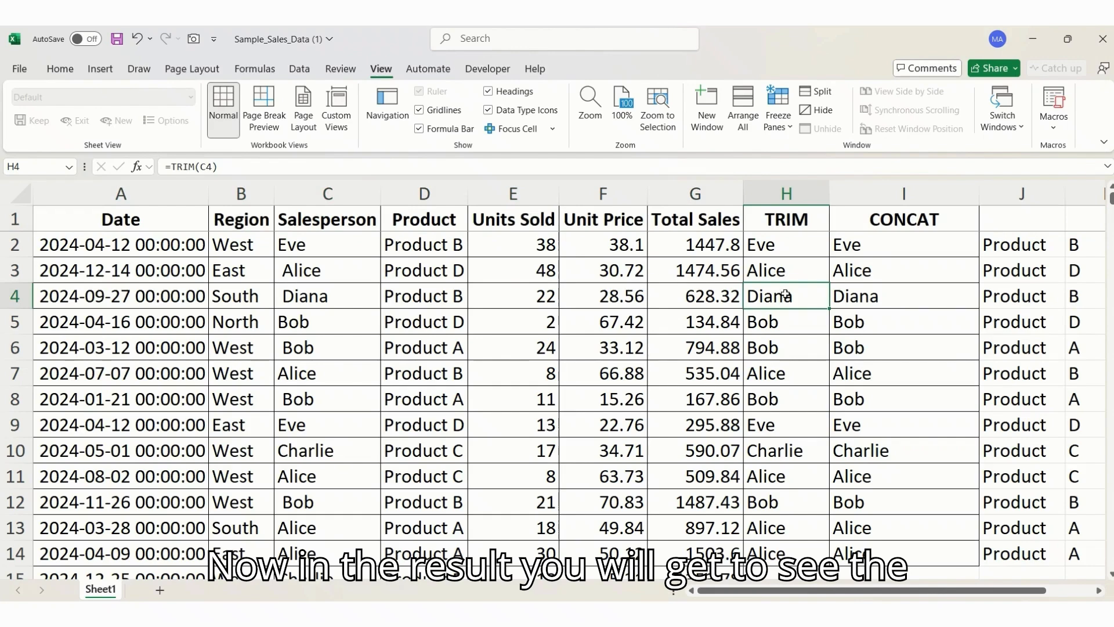
pyautogui.scroll(-2, 784, 295)
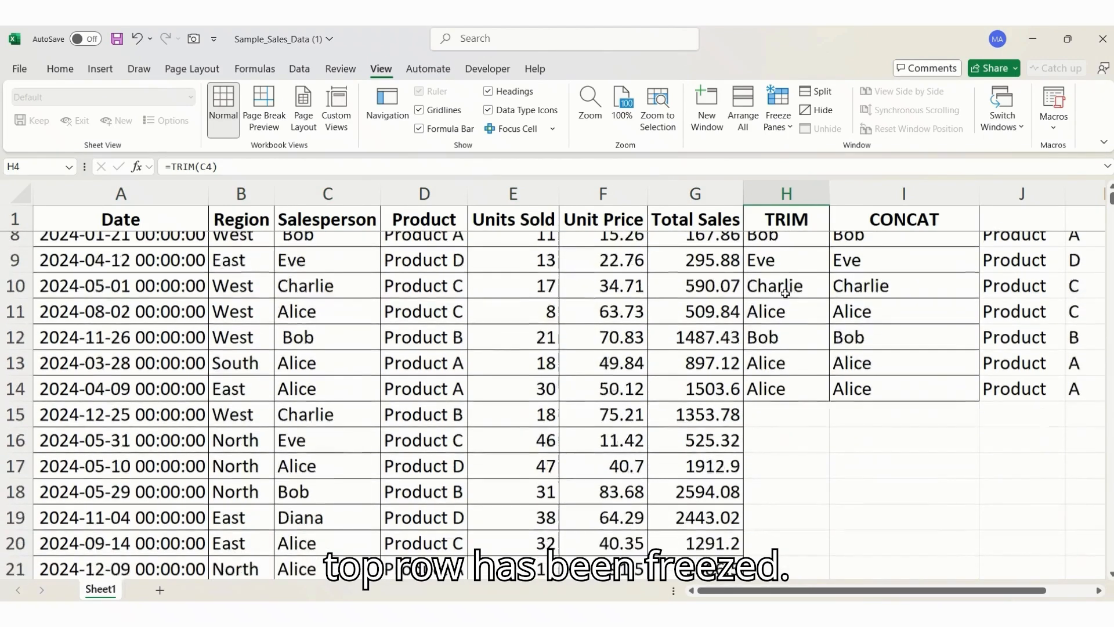
pyautogui.scroll(-2, 784, 294)
pyautogui.scroll(5, 785, 294)
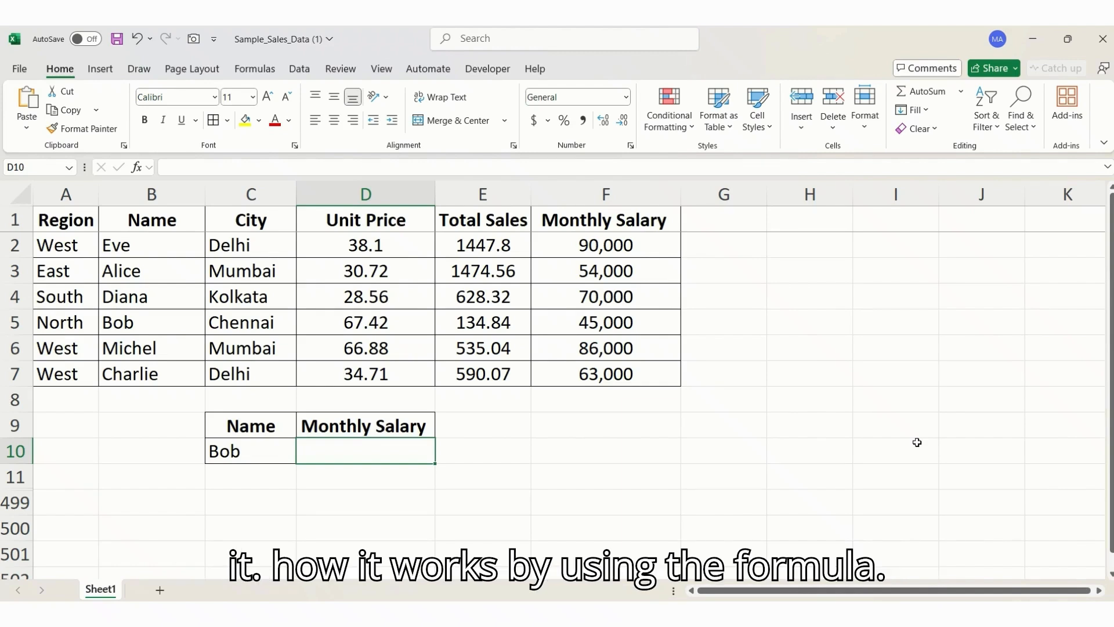
# - Start an INDEX formula in cell D10 with the Monthly Salary column F1:F7 as its array
pyautogui.write('=in')
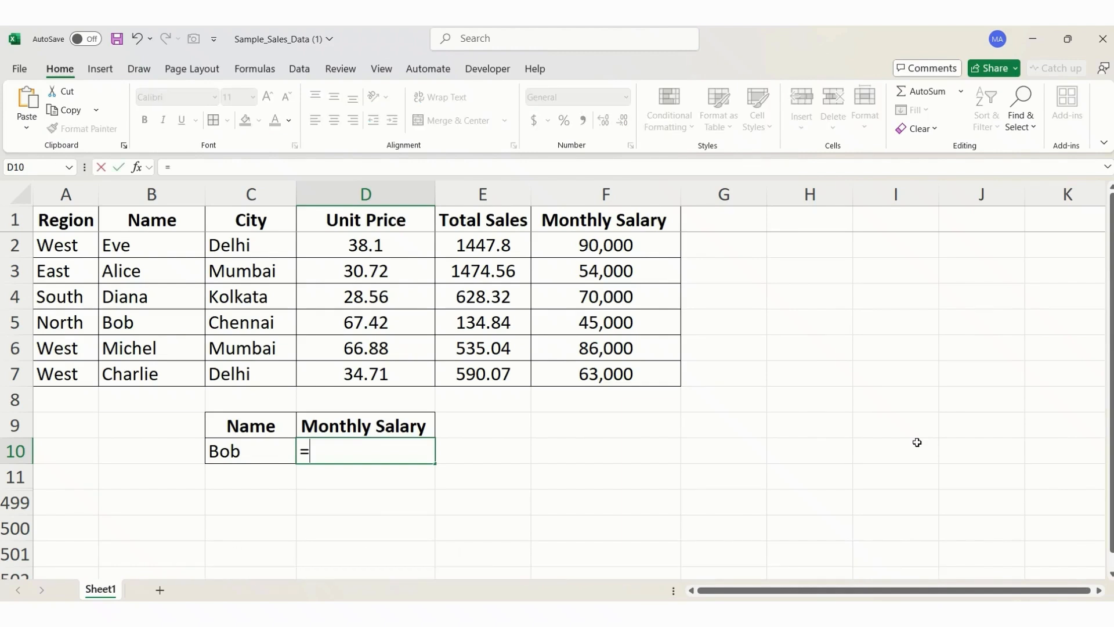
pyautogui.press('Tab')
pyautogui.press('Left')
pyautogui.press('Up')
pyautogui.press('Up')
pyautogui.press('Up')
pyautogui.press('Up')
pyautogui.press('Up')
pyautogui.press('Up')
pyautogui.press('Up')
pyautogui.press('Up')
pyautogui.press('Up')
pyautogui.press('Right')
pyautogui.press('Right')
pyautogui.press('Right')
pyautogui.press('Right')
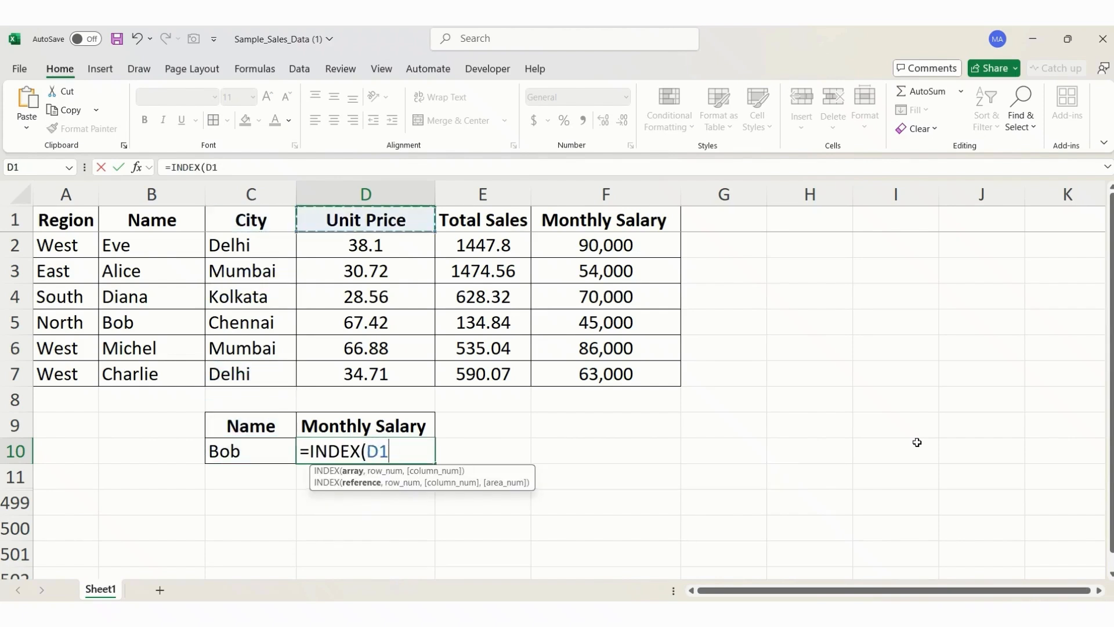
pyautogui.press('Left')
pyautogui.hotkey('shift', 'Down')
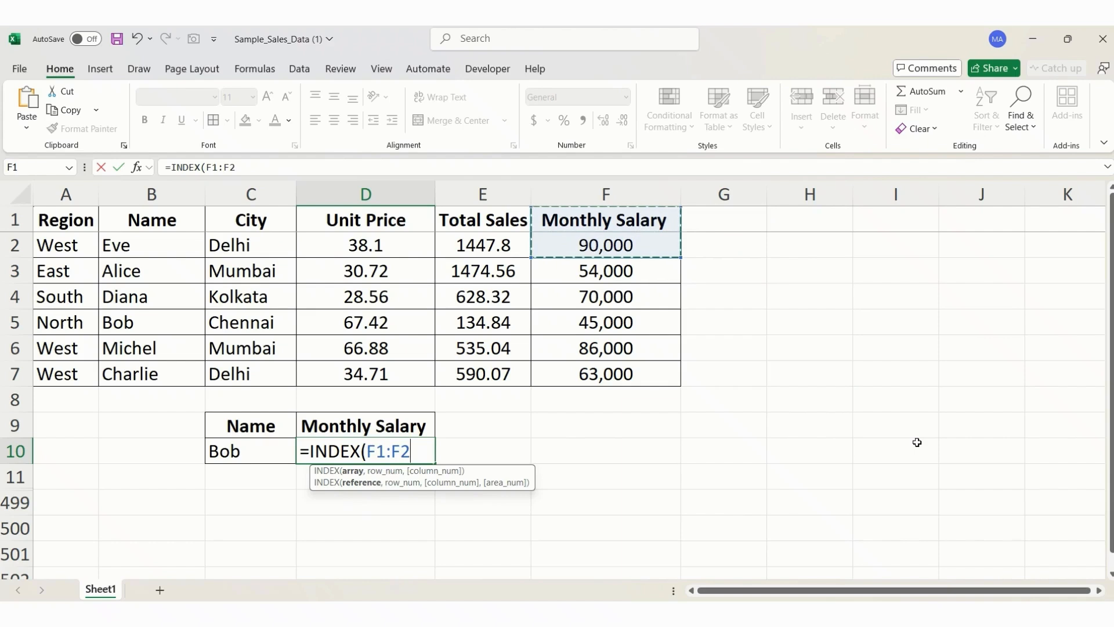
pyautogui.hotkey('ctrl', 'shift', 'Down')
pyautogui.write(',')
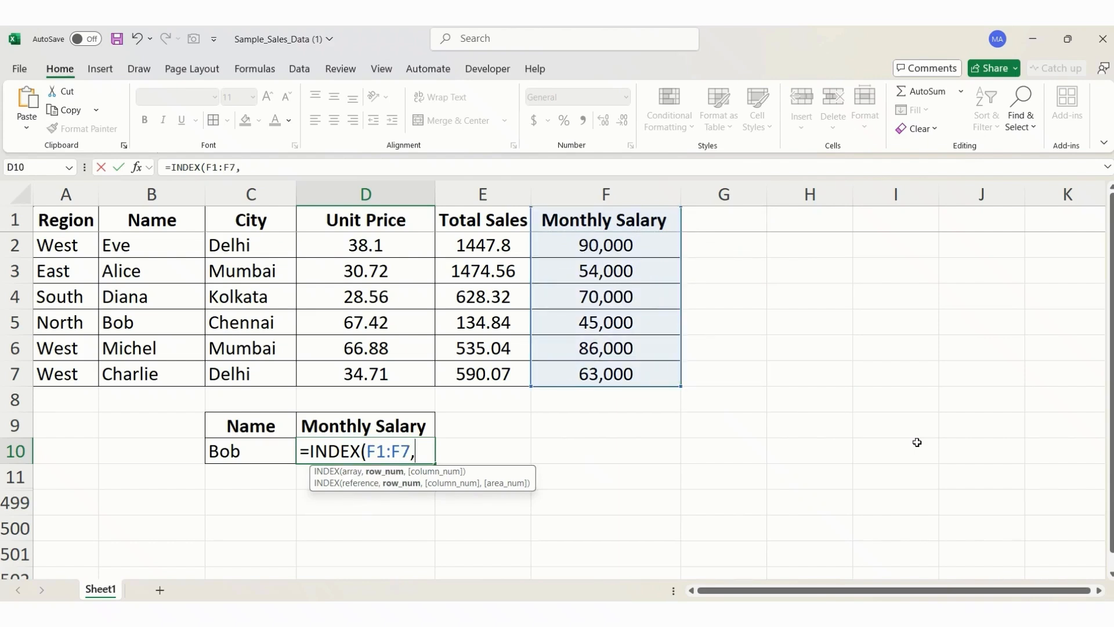
pyautogui.press('Left')
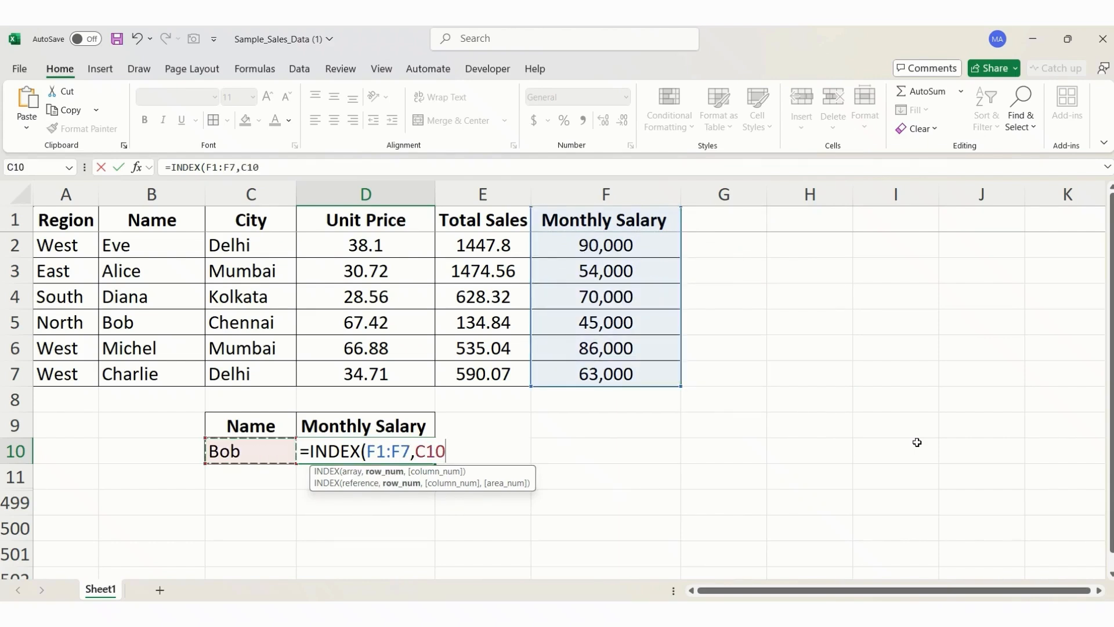
pyautogui.write(',')
pyautogui.press('BackSpace')
pyautogui.press('BackSpace')
pyautogui.press('BackSpace')
pyautogui.press('BackSpace')
# - Nest a MATCH function as the INDEX row number, with cell C10 as its lookup value
pyautogui.write('ma')
pyautogui.press('Down')
pyautogui.press('Down')
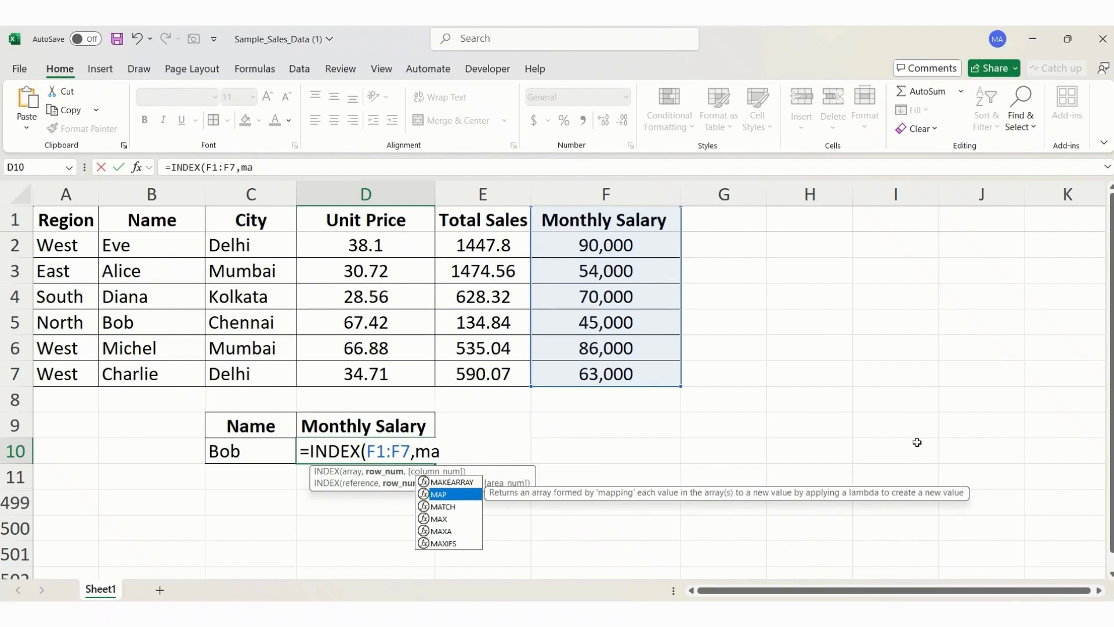
pyautogui.press('Tab')
pyautogui.press('Left')
pyautogui.write(',')
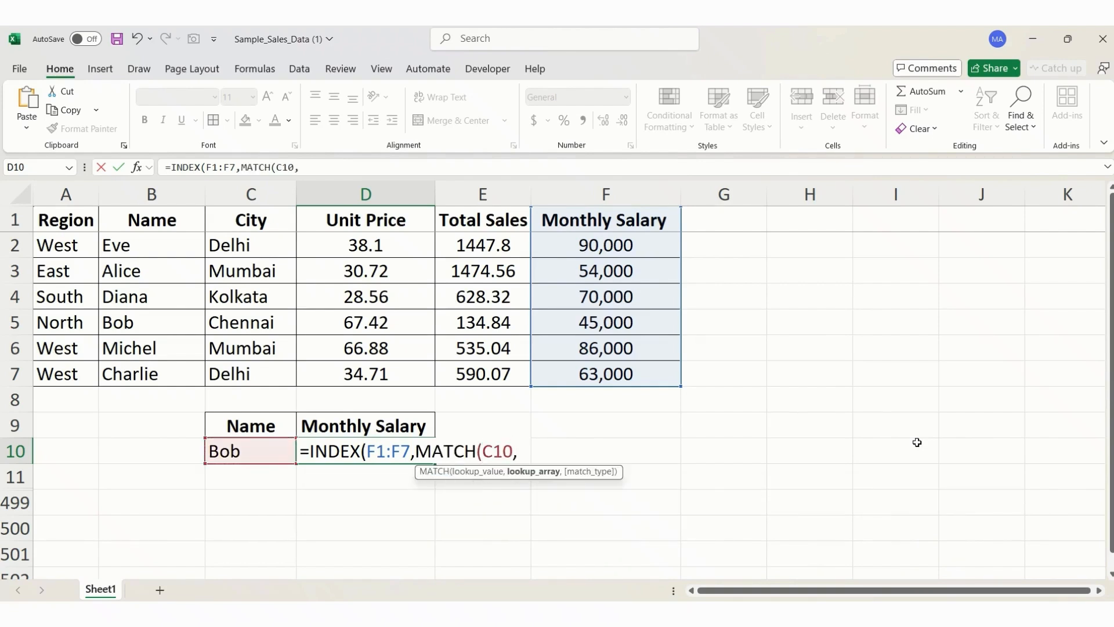
# - Complete the MATCH with the Name column B1:B7 as lookup array and match type 0, and enter the formula
pyautogui.press('Up')
pyautogui.press('Up')
pyautogui.press('Up')
pyautogui.press('Up')
pyautogui.press('Up')
pyautogui.press('Up')
pyautogui.press('Up')
pyautogui.press('Up')
pyautogui.press('Up')
pyautogui.press('Left')
pyautogui.press('Down')
pyautogui.press('Left')
pyautogui.press('Up')
pyautogui.hotkey('ctrl', 'shift', 'Down')
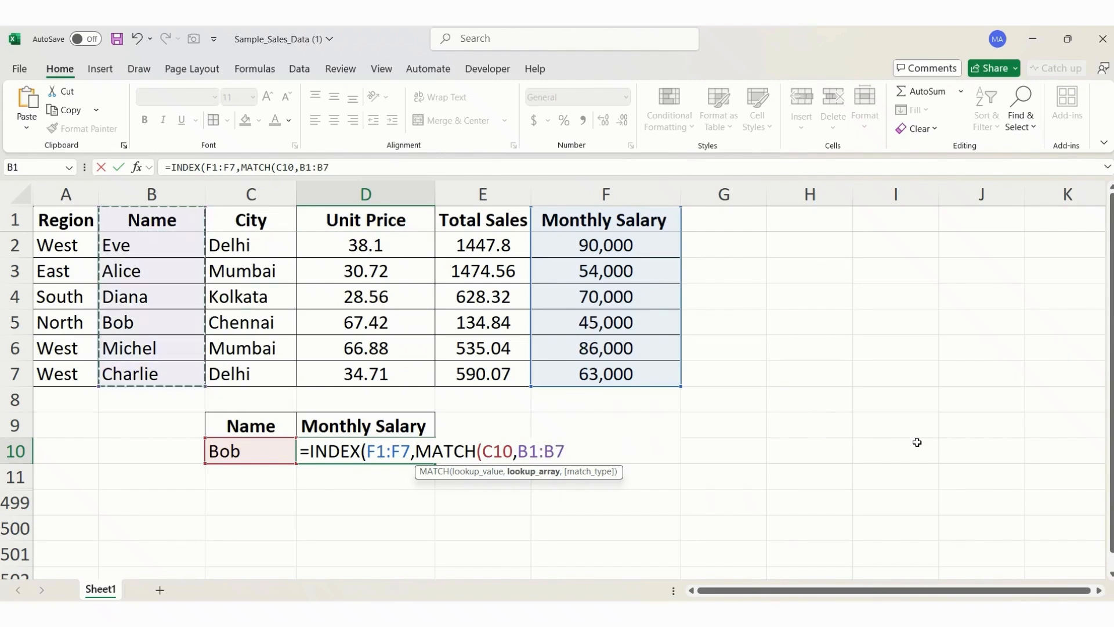
pyautogui.write(',0')
pyautogui.press('Return')
pyautogui.press('Return')
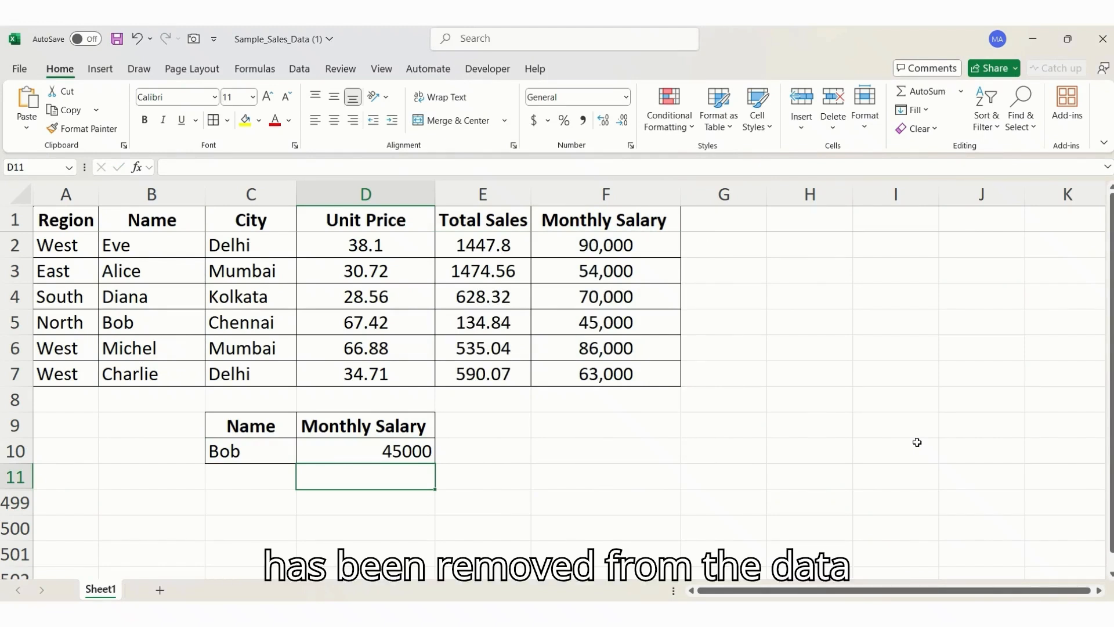
# - Replace the lookup name in cell C10 with the name listed in B2 and check the salary in D10
pyautogui.press('Up')
pyautogui.press('Left')
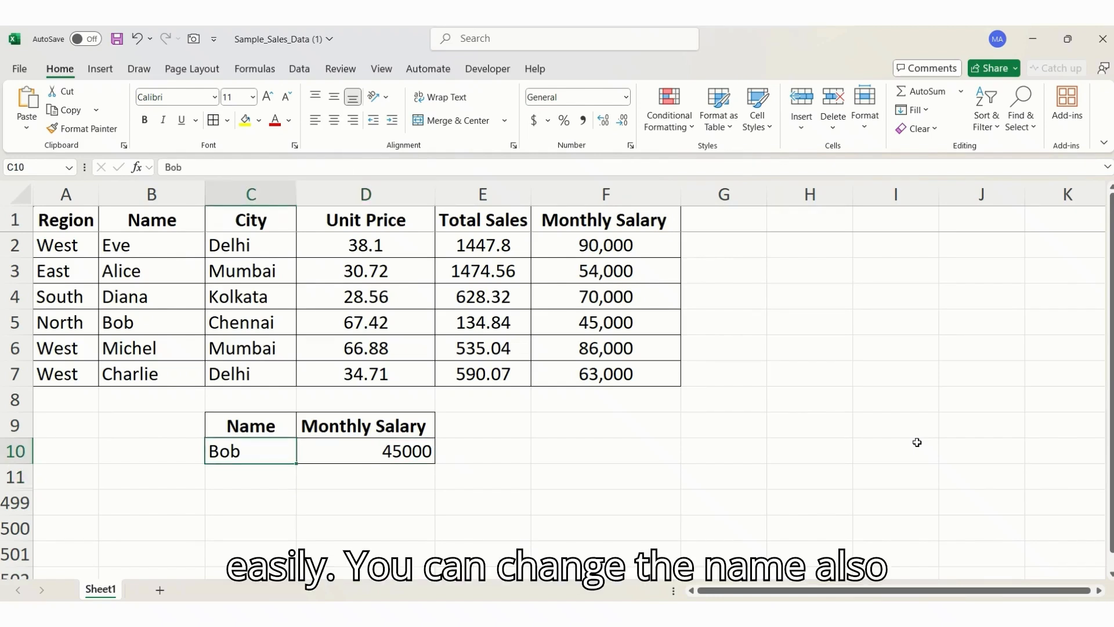
pyautogui.write('Eve')
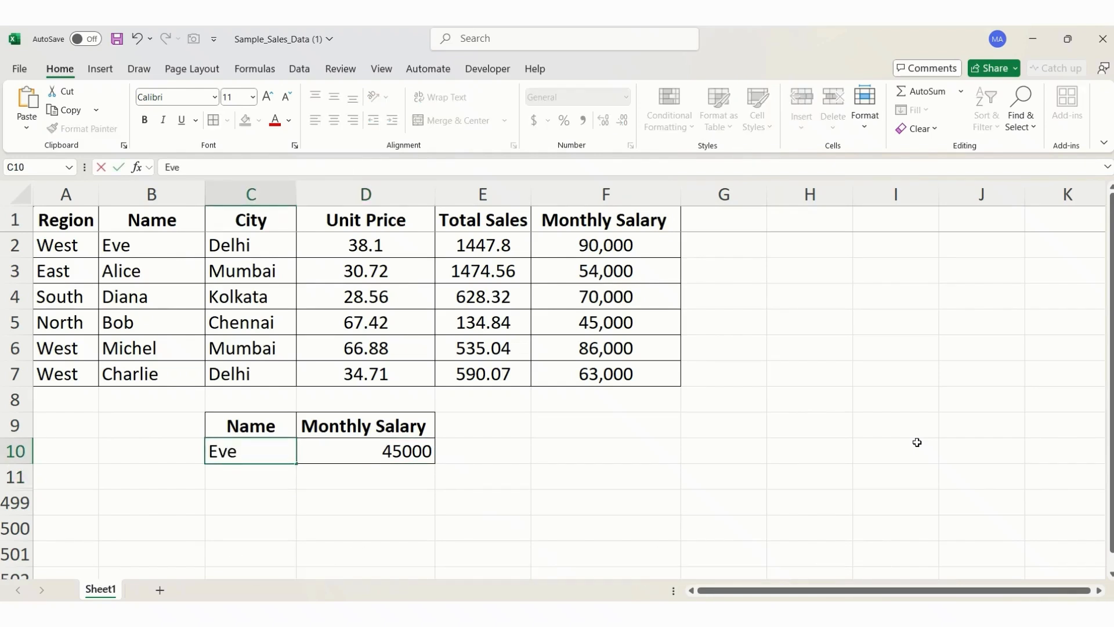
pyautogui.press('Return')
pyautogui.press('Right')
pyautogui.press('Up')
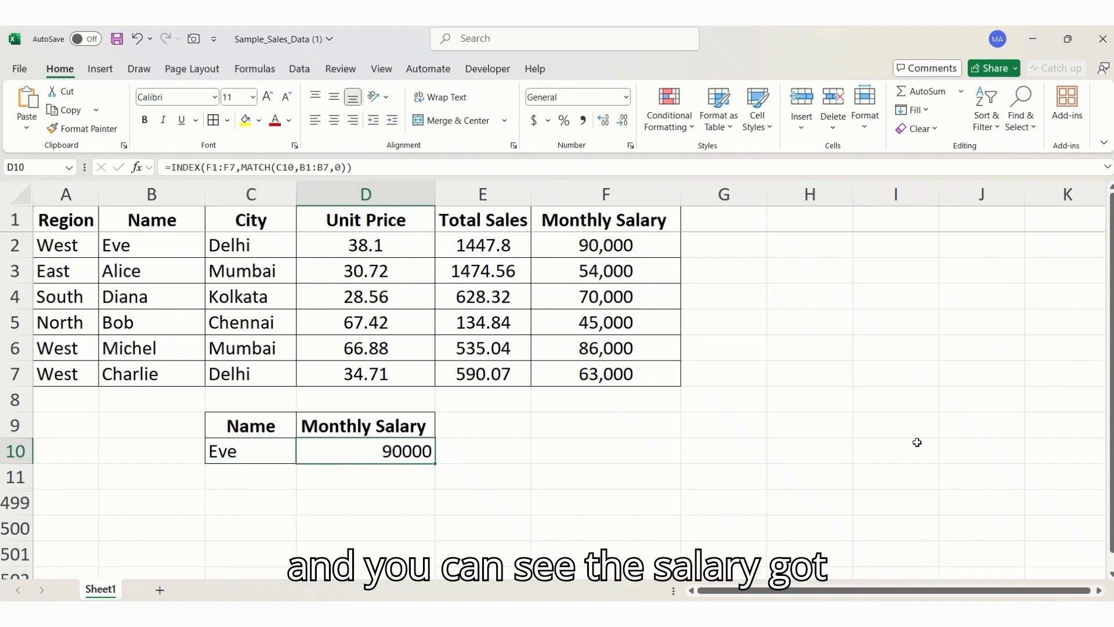